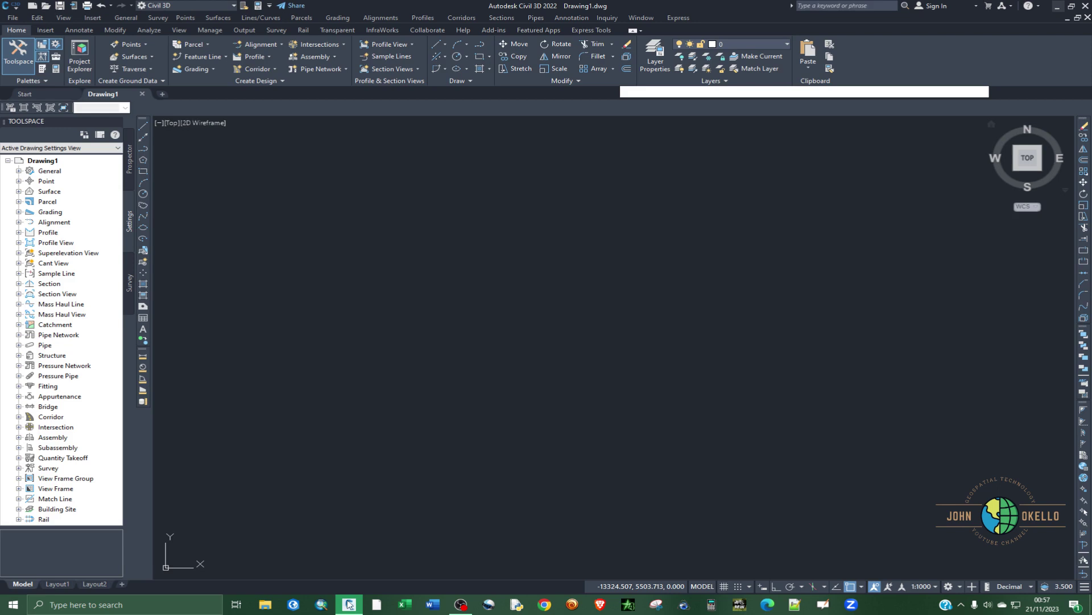
Step: Bring Civil 3D's empty Drawing1 forward and show the Insert ribbon's reference tools
left_click(347, 602)
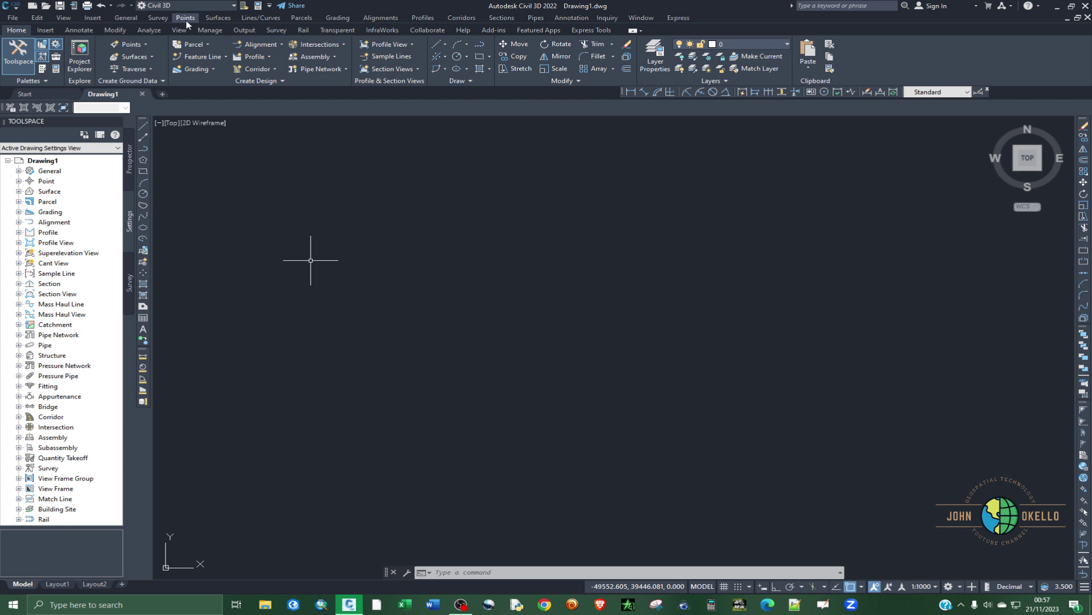
left_click(46, 31)
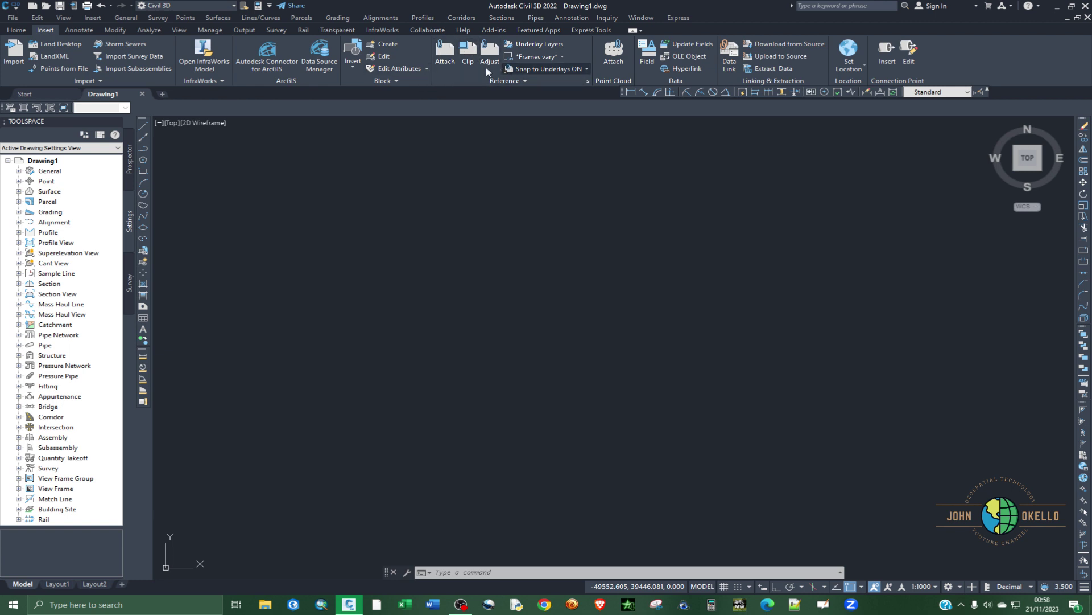
left_click(444, 59)
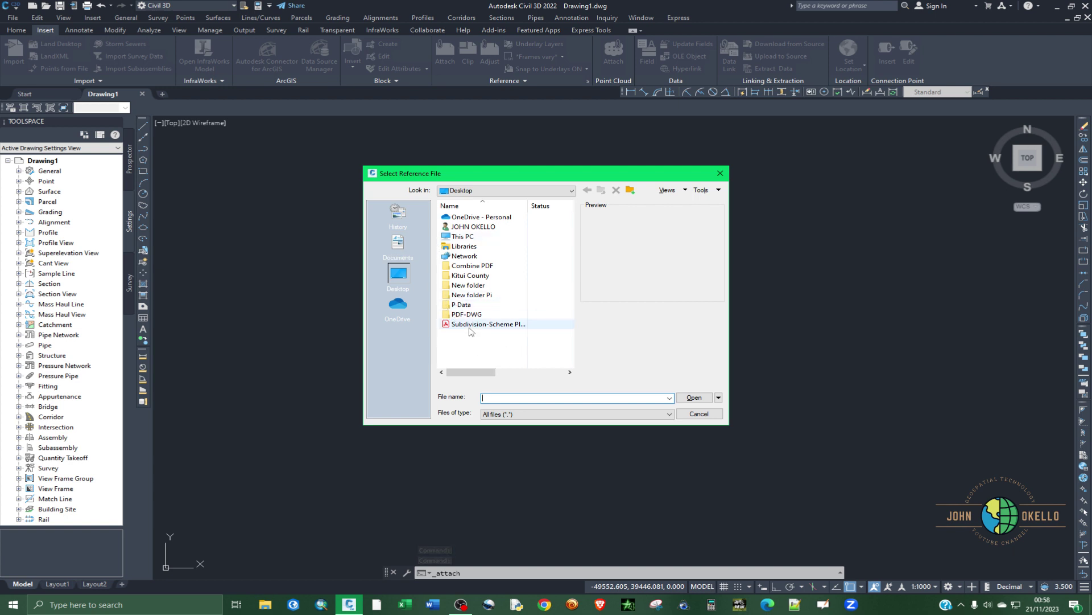
left_click(529, 415)
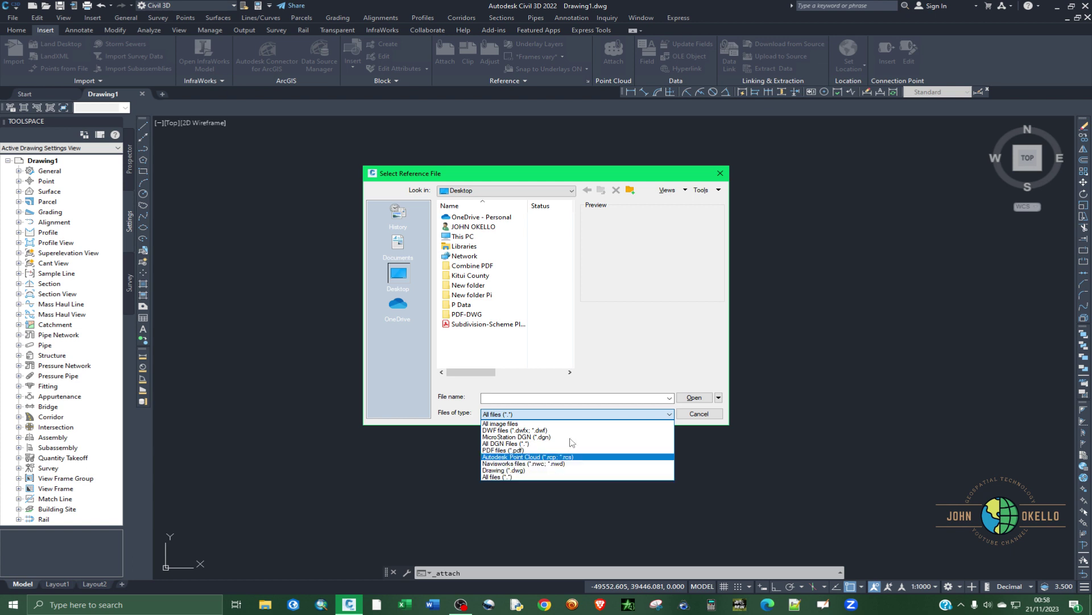
left_click(477, 328)
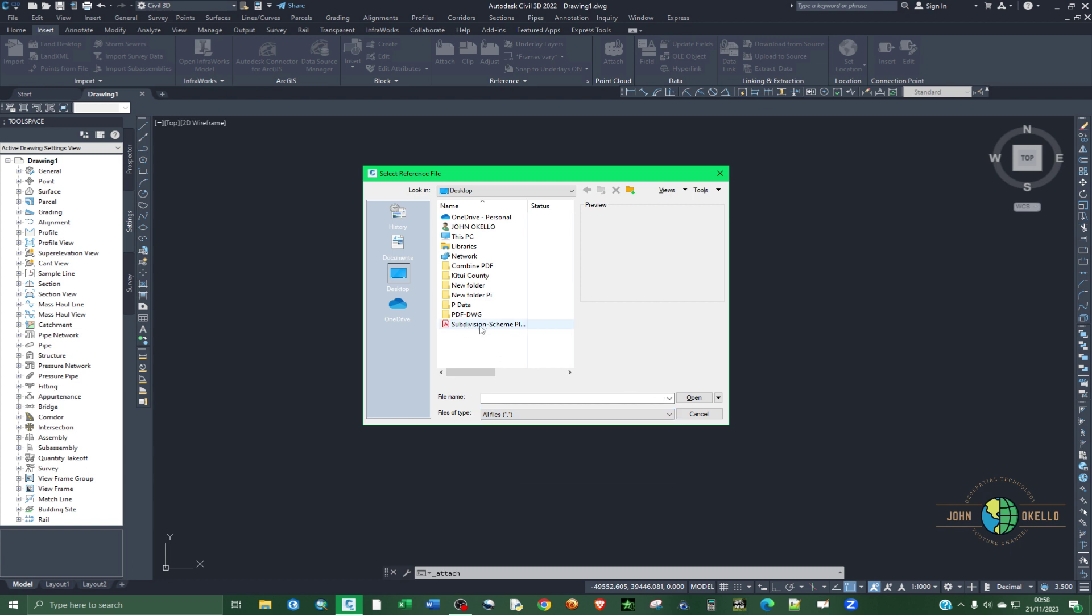
left_click(504, 329)
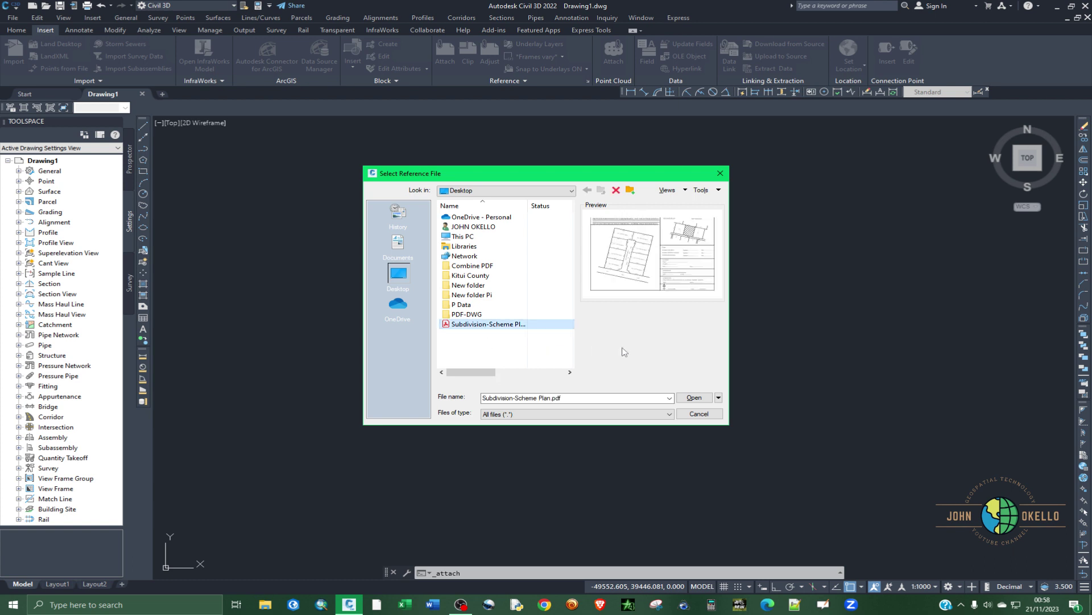
left_click(696, 396)
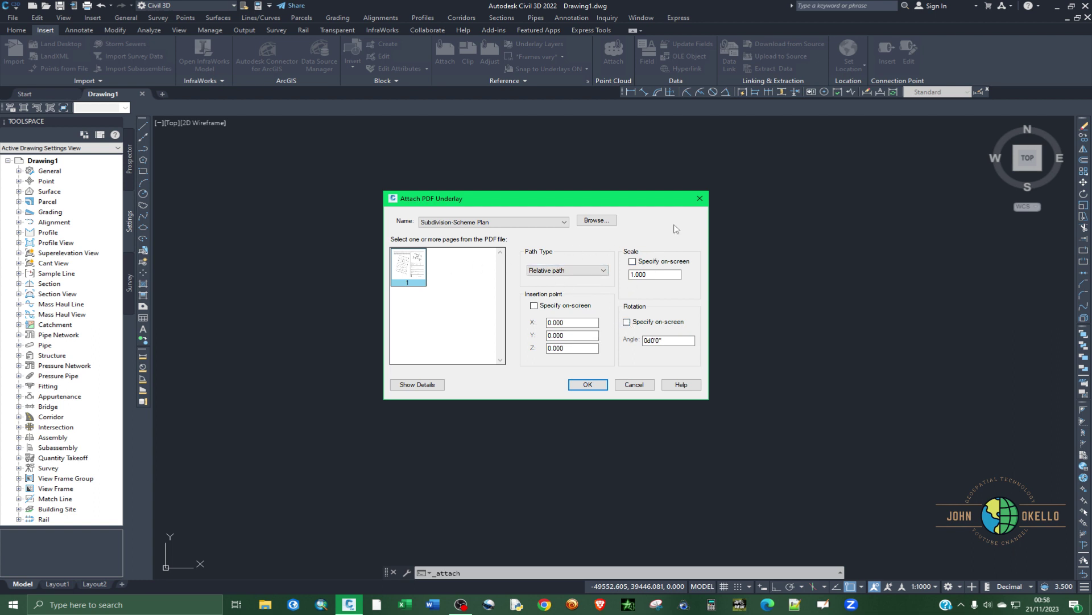
left_click(700, 198)
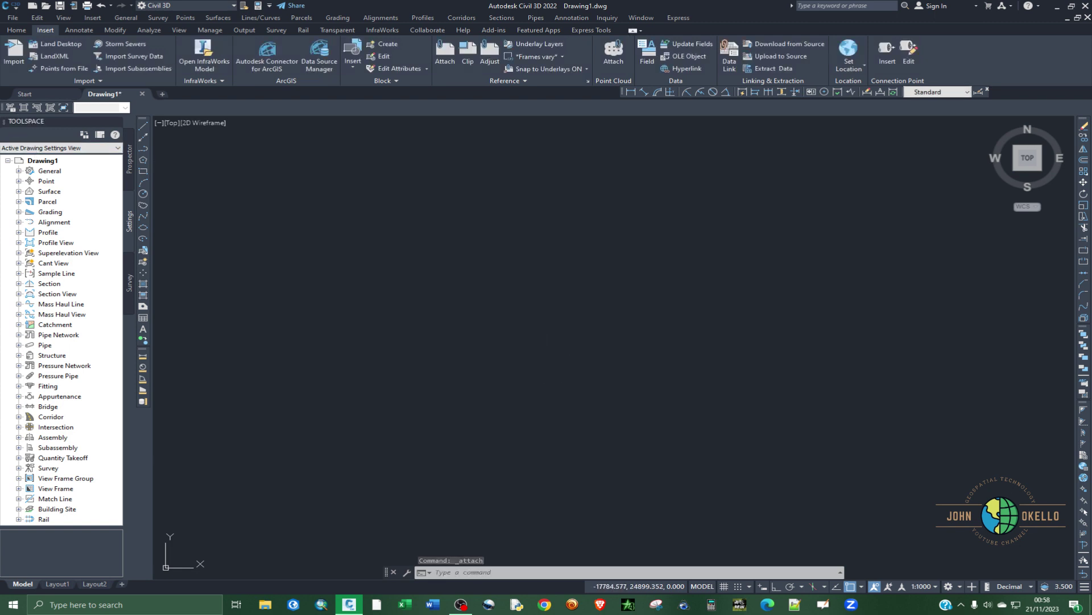
left_click(17, 30)
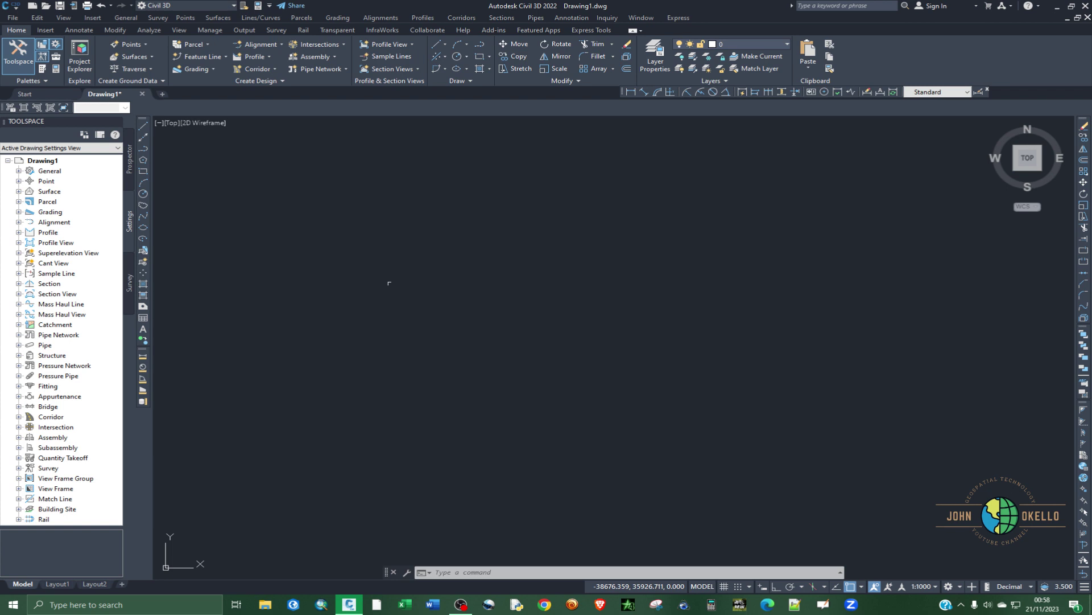
type("import")
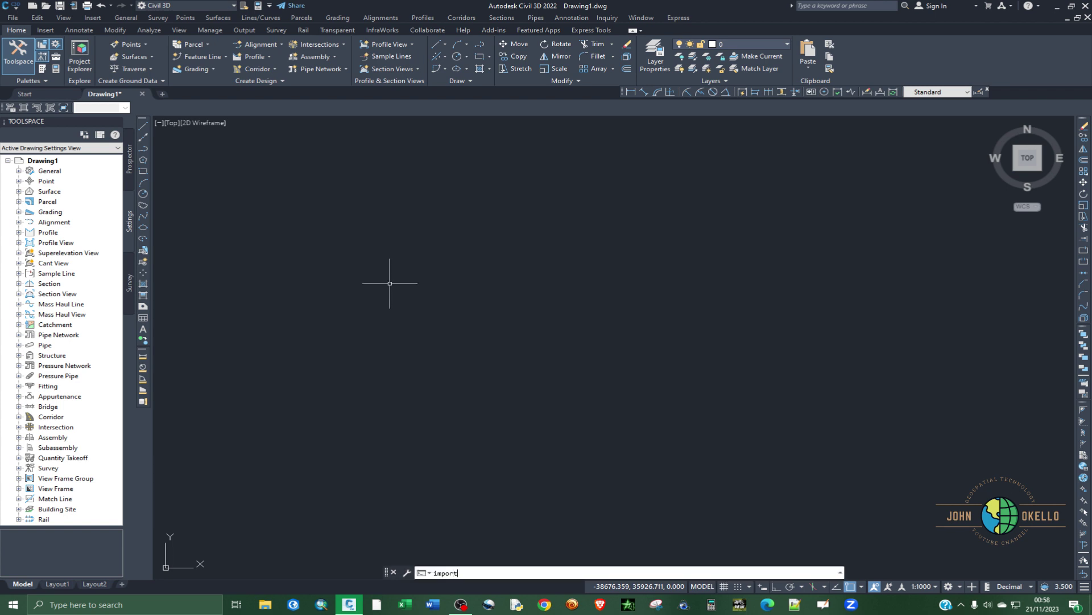
key("Return")
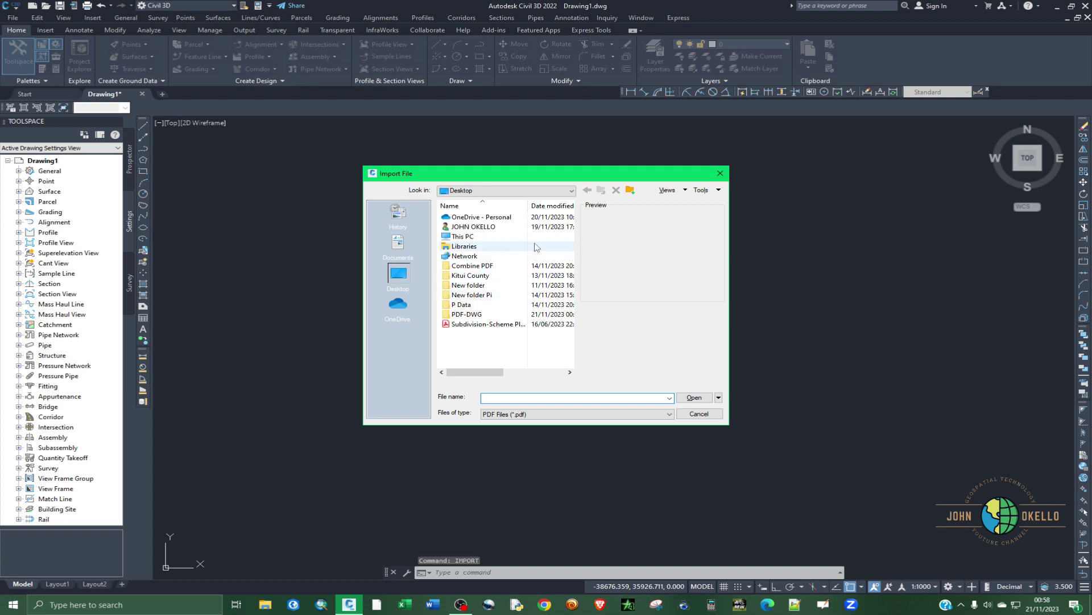
left_click(500, 326)
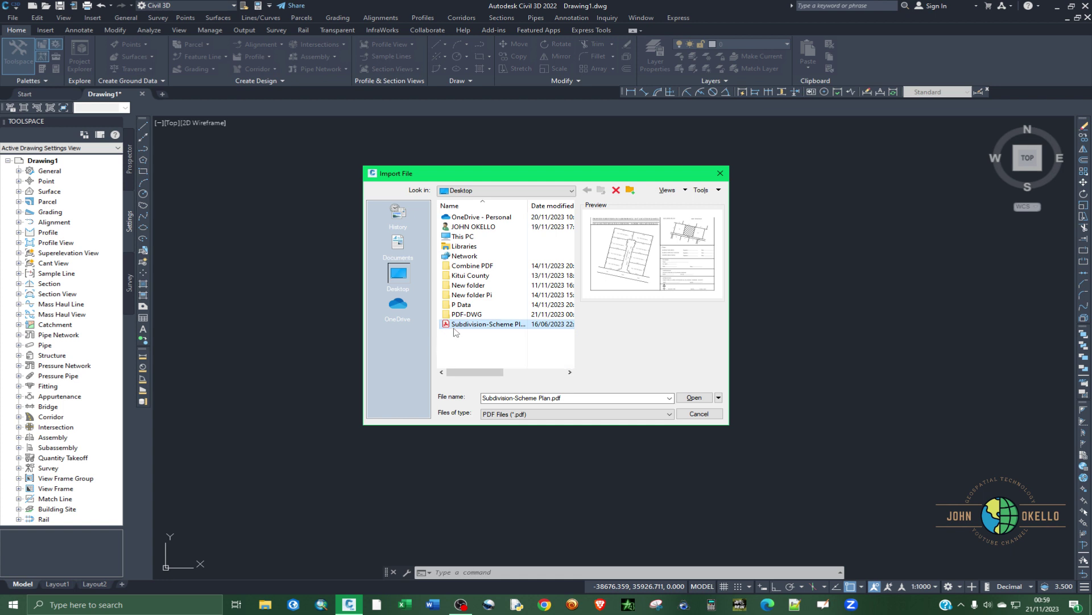
left_click(691, 399)
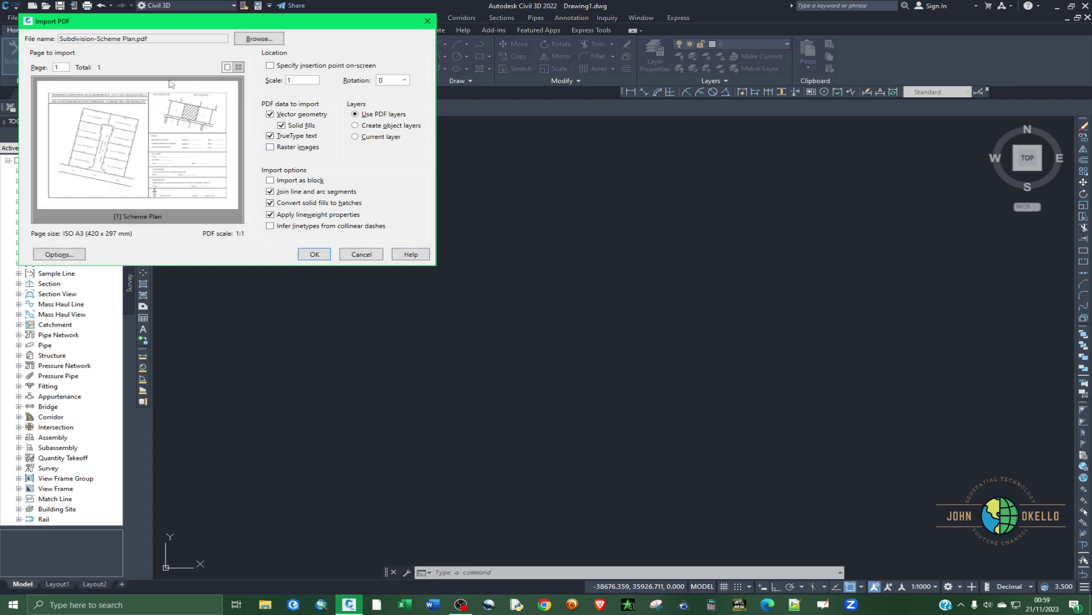
left_click(352, 256)
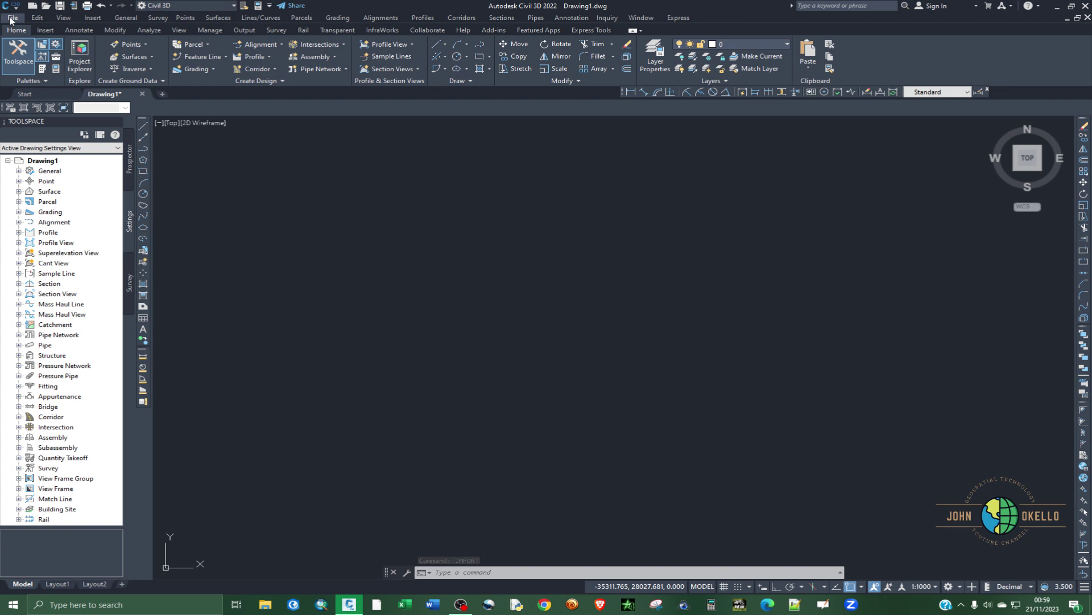
Step: Start File > Import > Import from Other Formats to browse Desktop PDFs
left_click(10, 20)
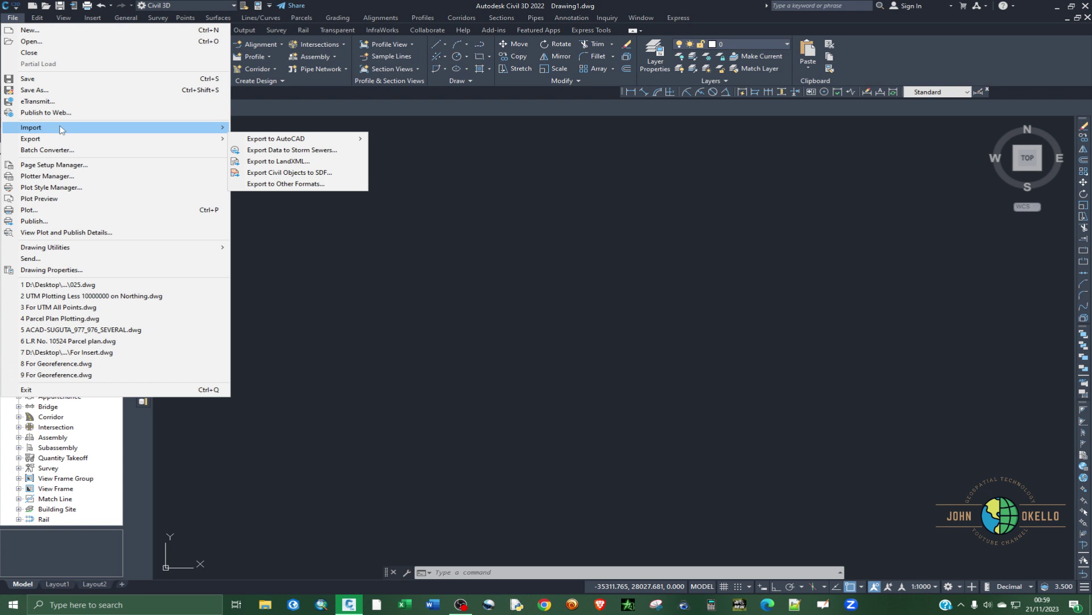
mouse_move(190, 127)
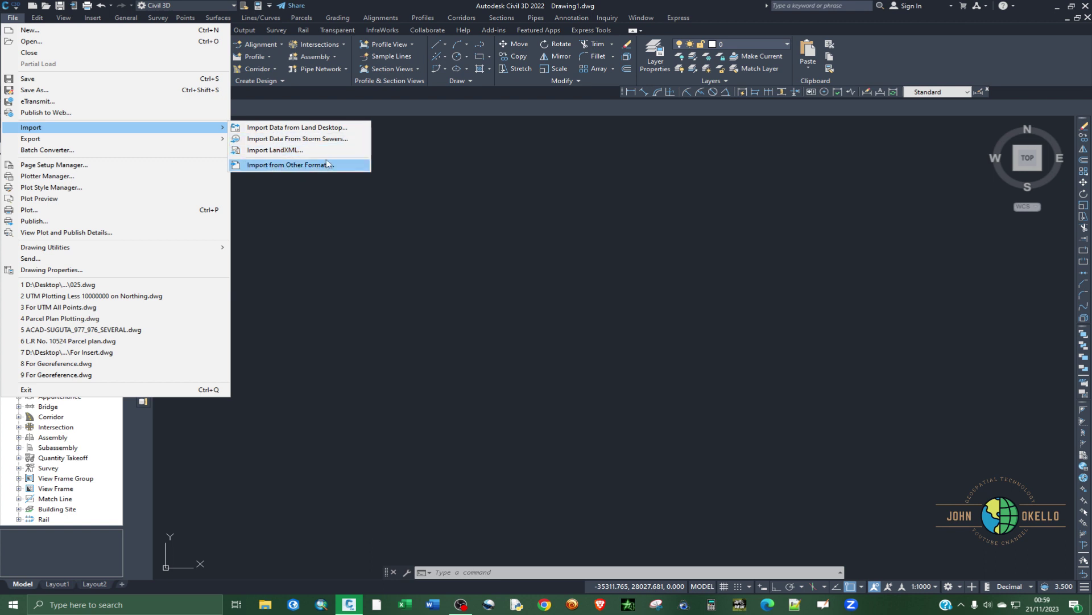
left_click(286, 165)
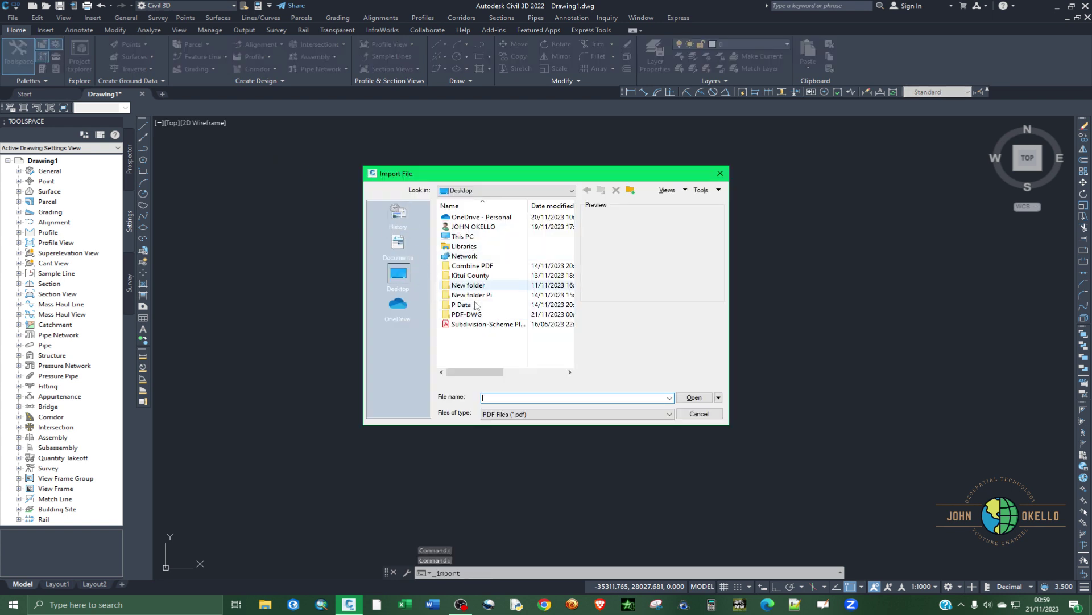
Step: Import page 1 of Subdivision-Scheme Plan.pdf as linework at scale 1, not as a block
left_click(536, 325)
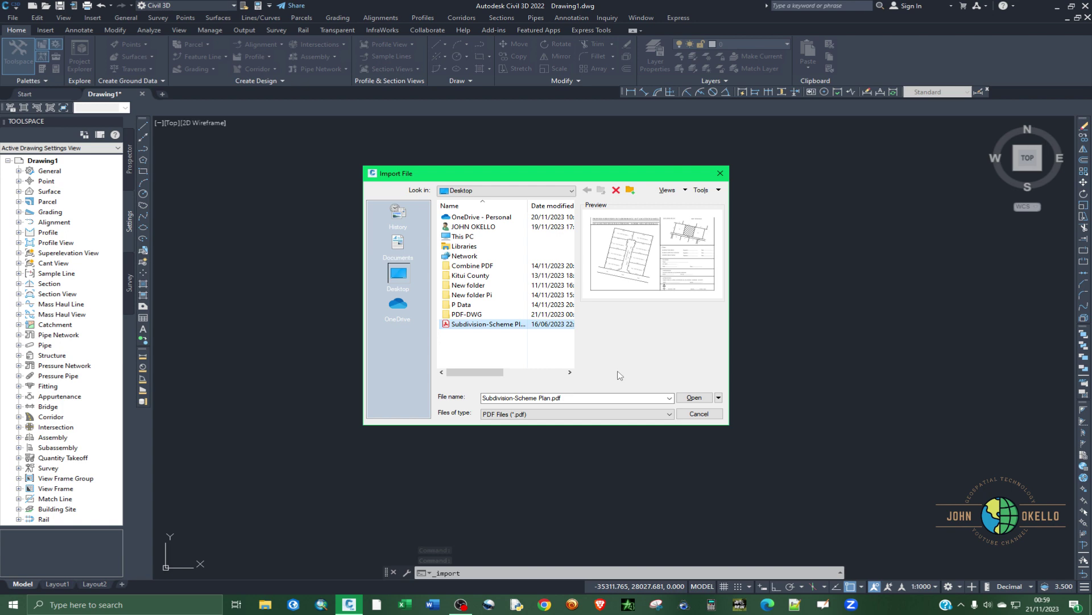
left_click(688, 397)
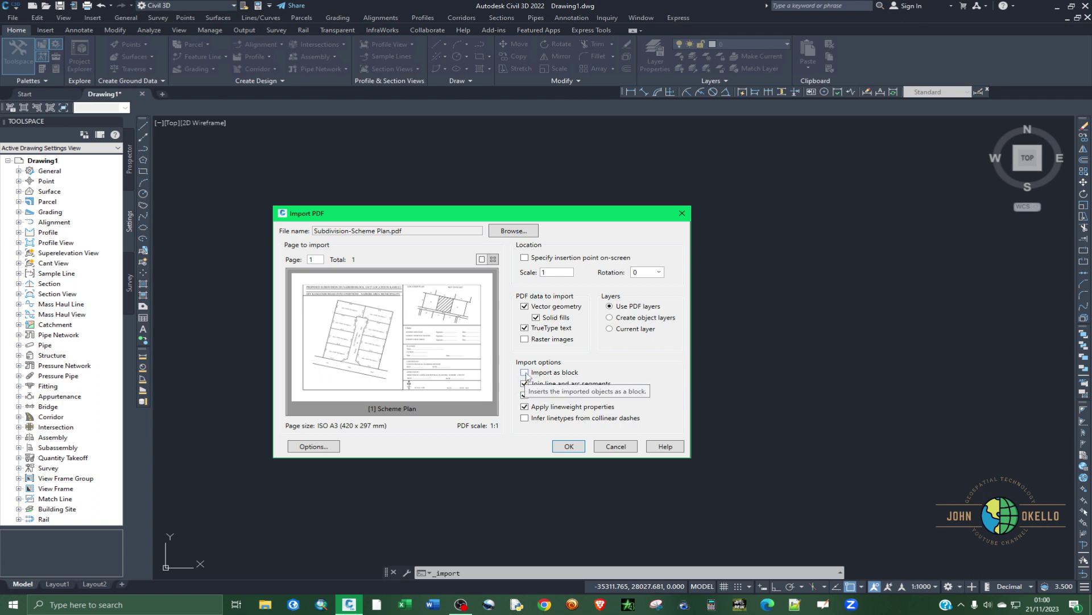
left_click(525, 372)
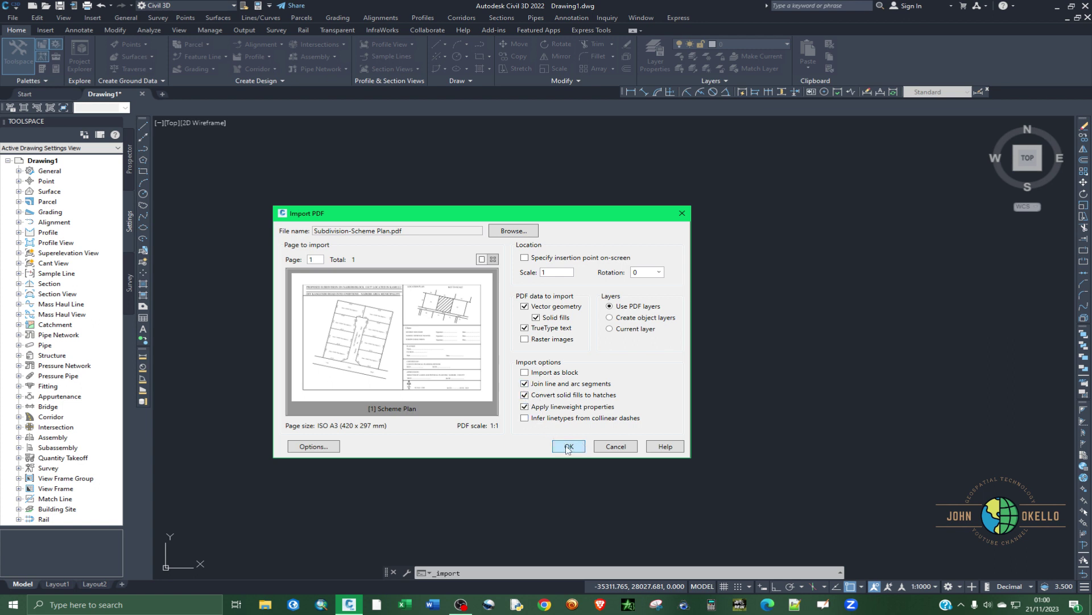
left_click(568, 447)
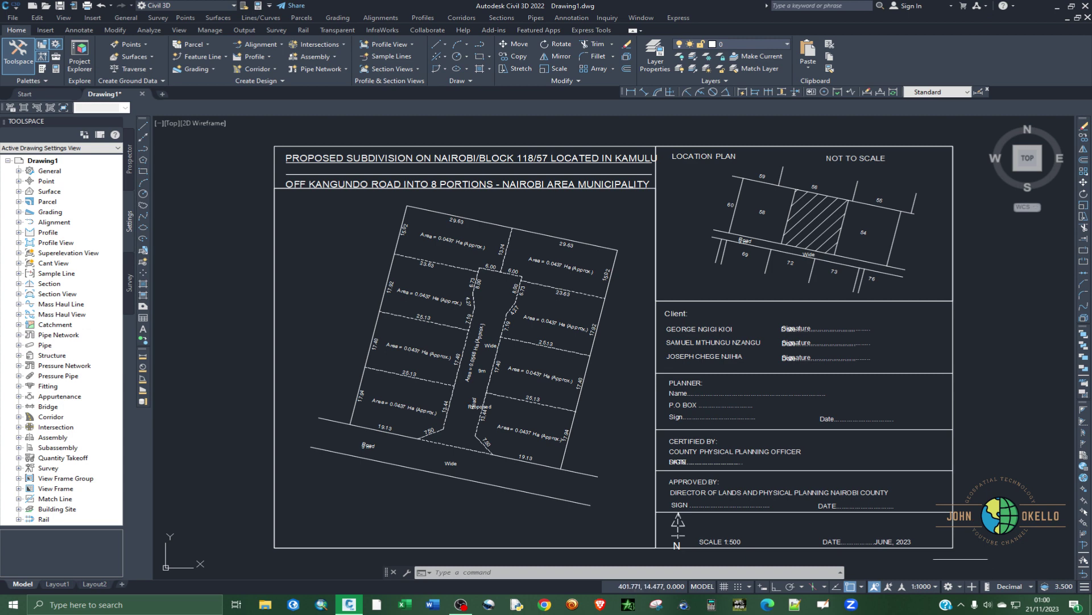
Step: Erase the title block, location plan and heading text using a crossing window
left_click(961, 559)
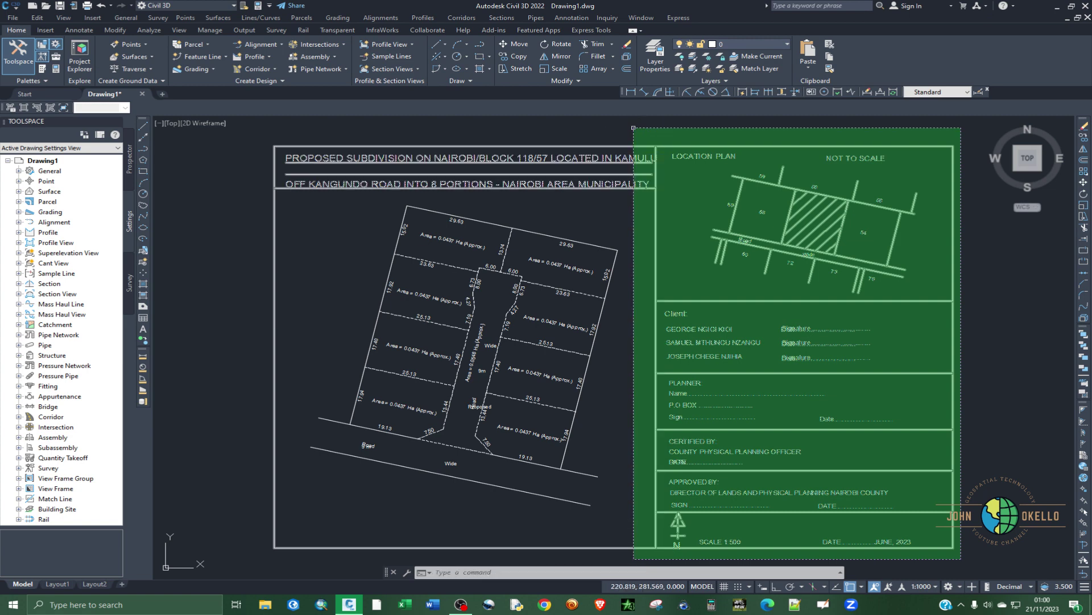
left_click(634, 127)
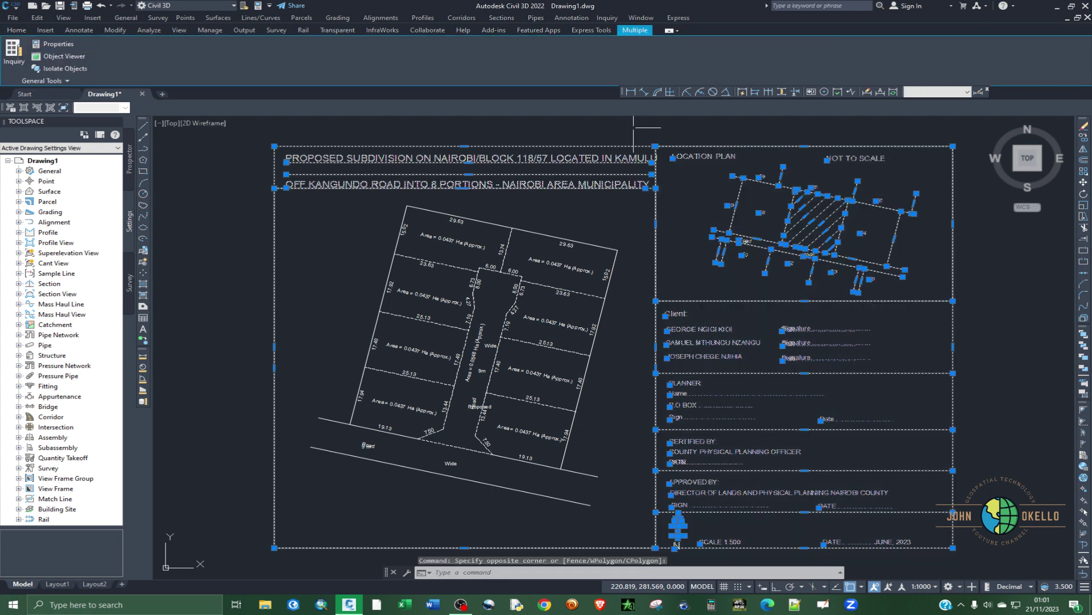
key("Delete")
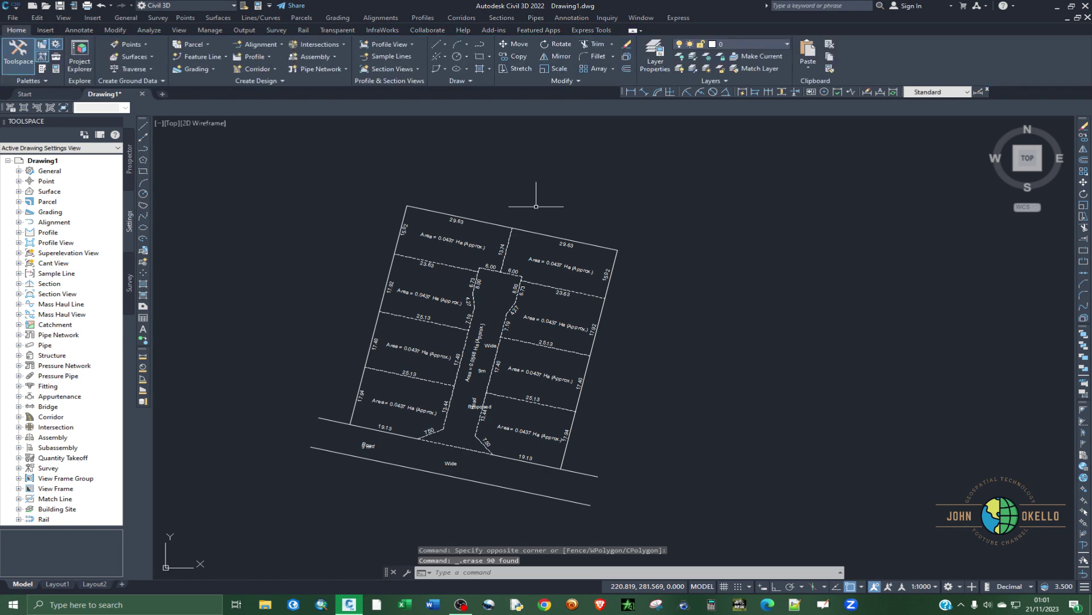
scroll(504, 244, "up", 5)
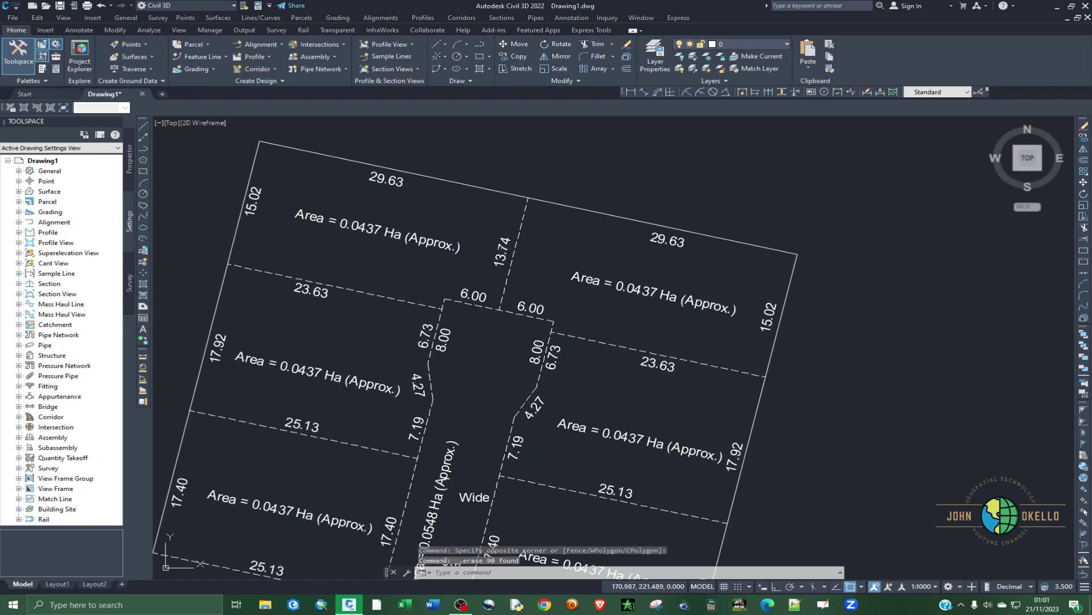
Step: Zoom out until the whole subdivision and the access road below are visible
scroll(497, 248, "up", 2)
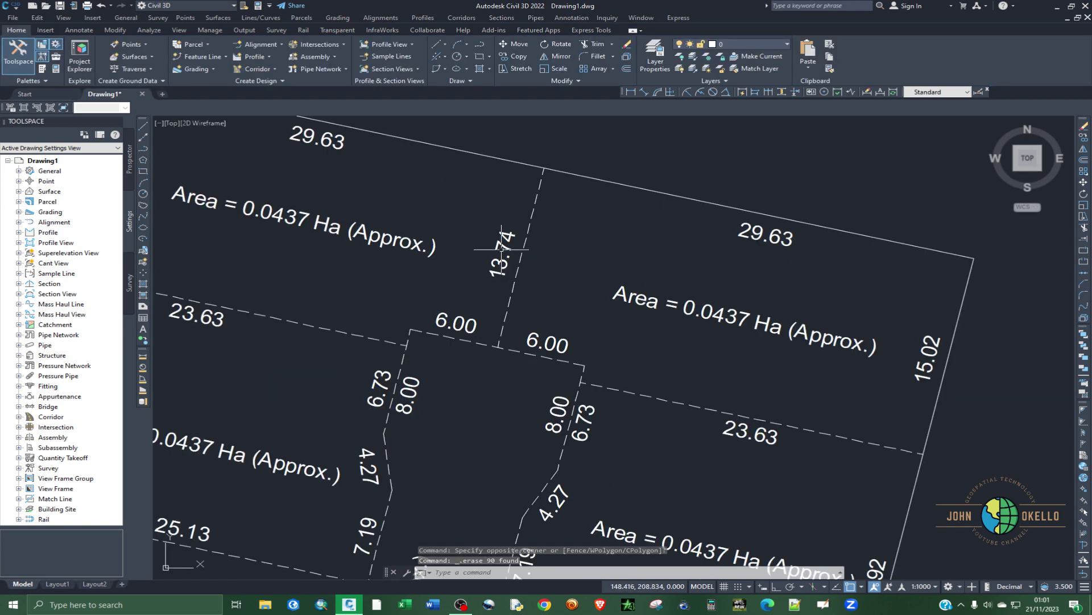
scroll(565, 305, "down", 2)
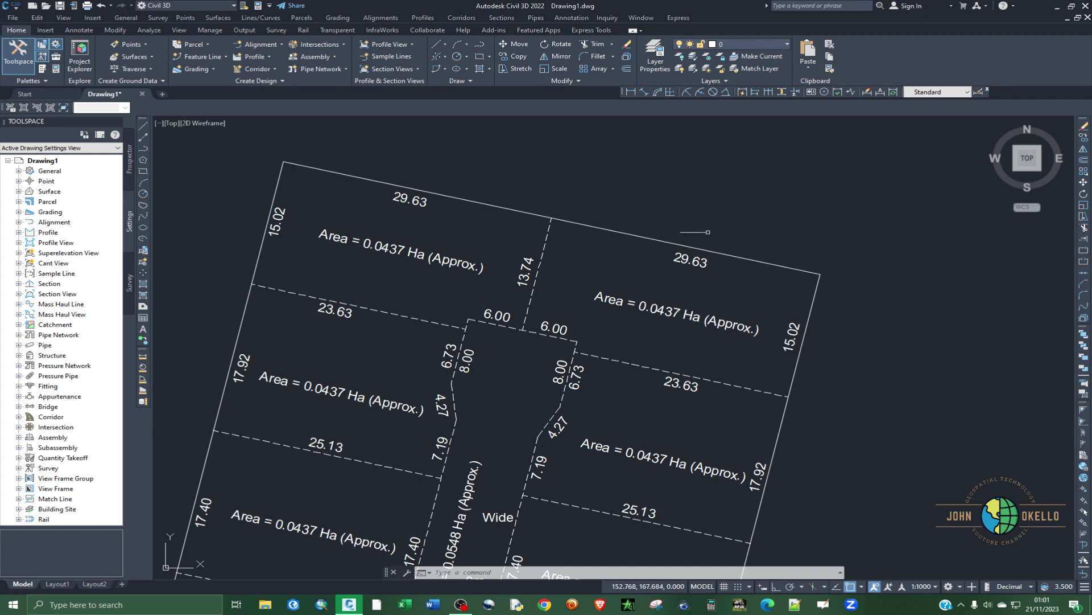
scroll(709, 232, "down", 2)
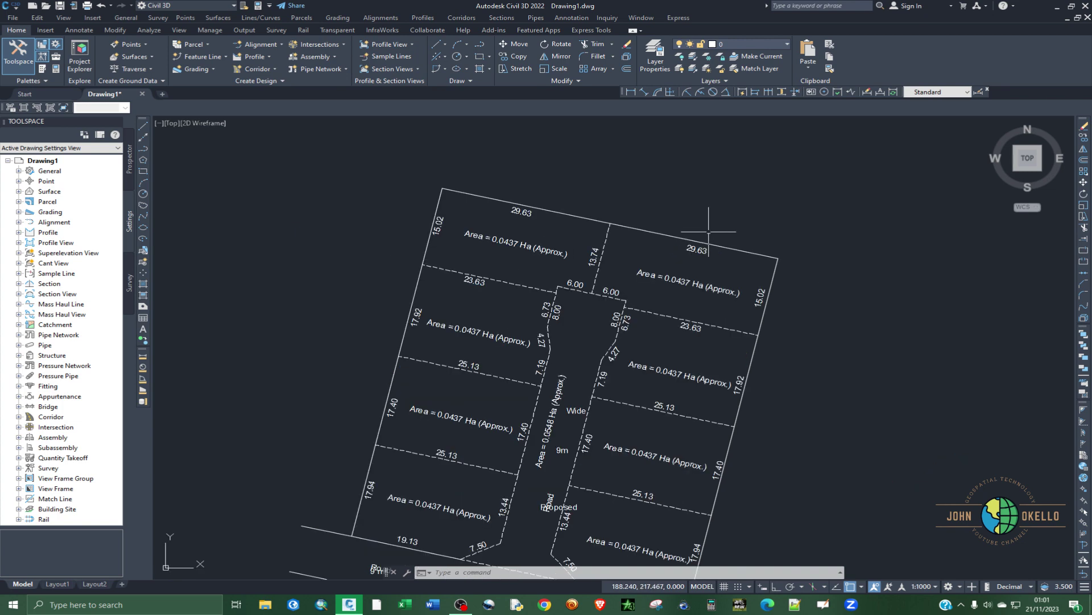
scroll(706, 245, "down", 2)
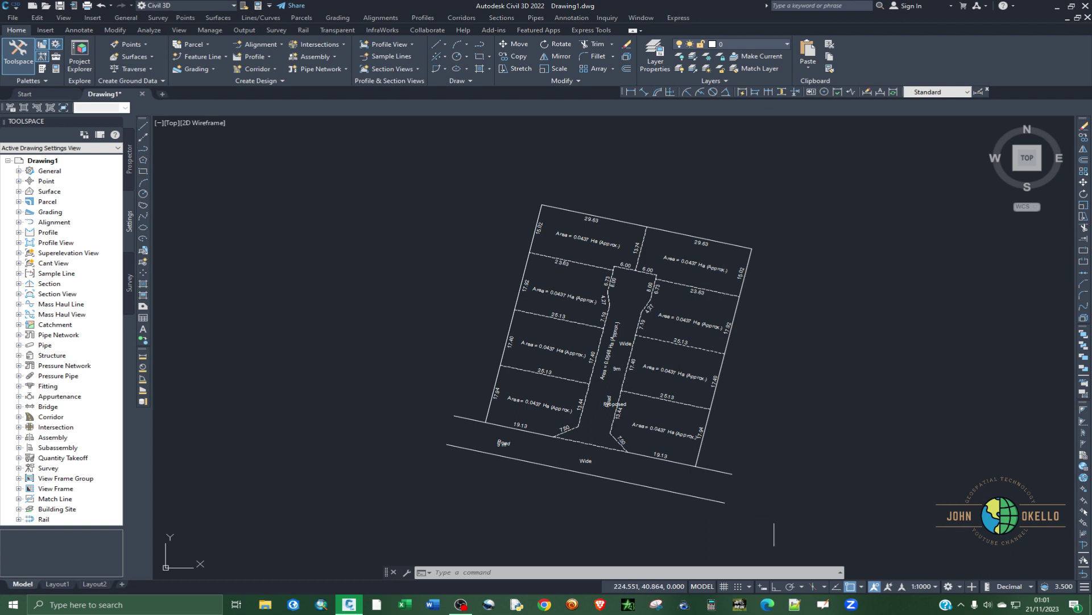
Step: Select all subdivision linework with a crossing window and start the Scale command
left_click(773, 520)
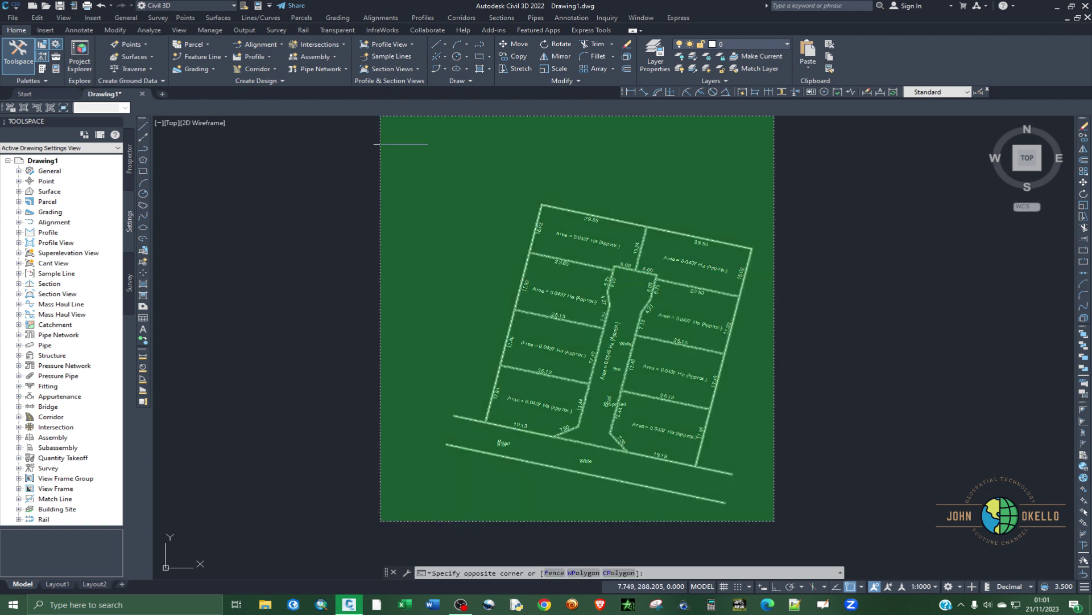
left_click(403, 128)
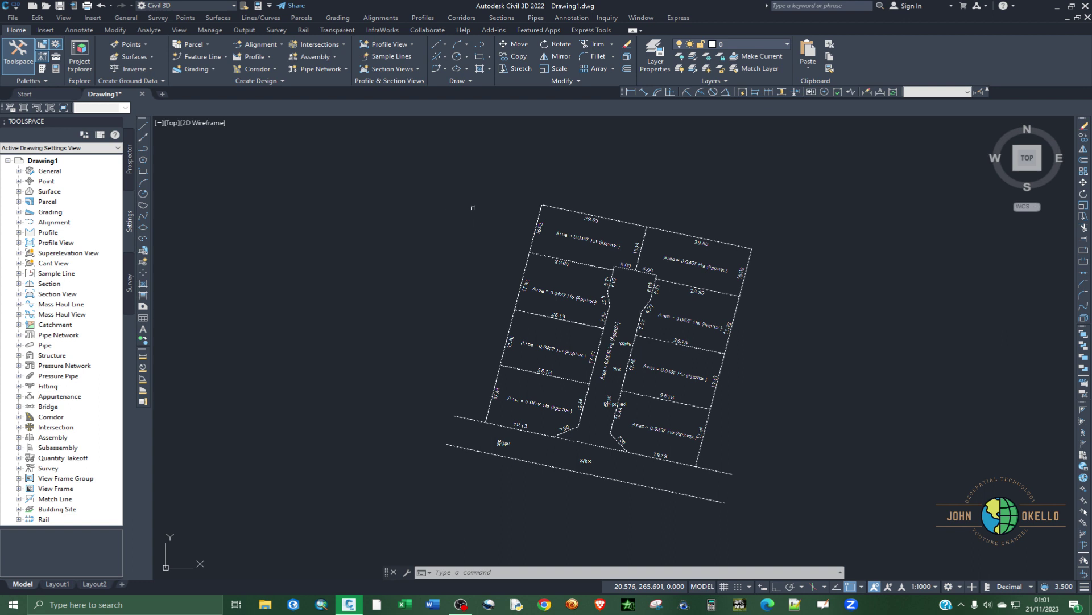
type("sc")
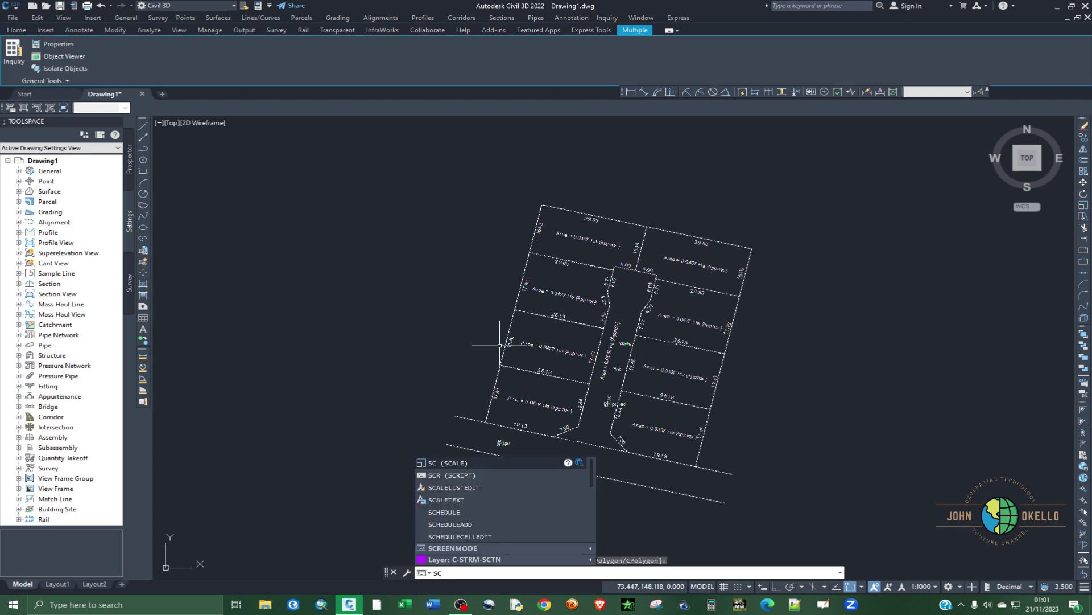
key("Escape")
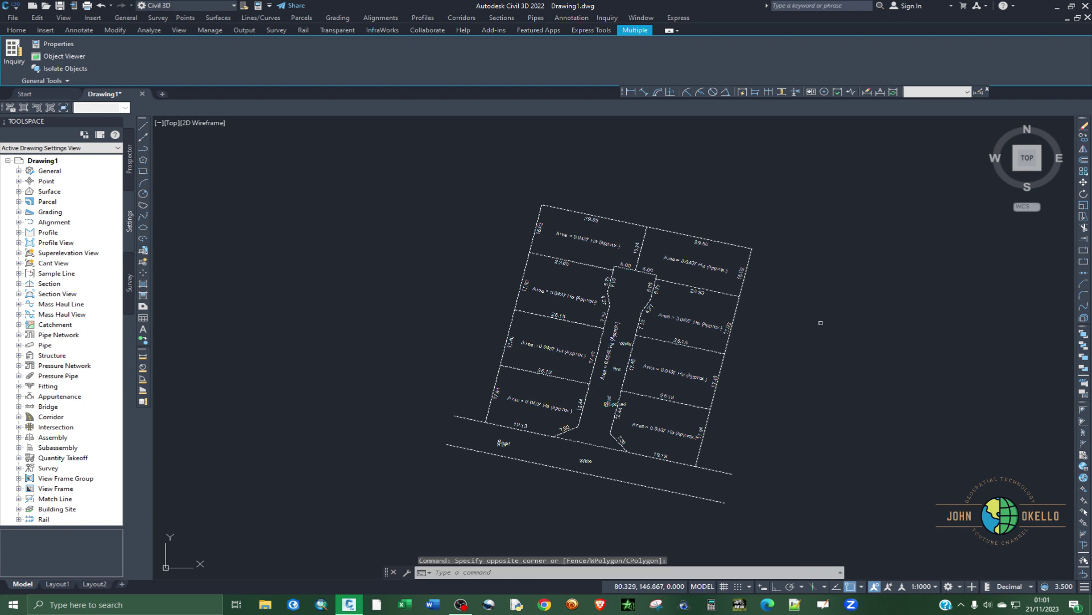
left_click(1085, 206)
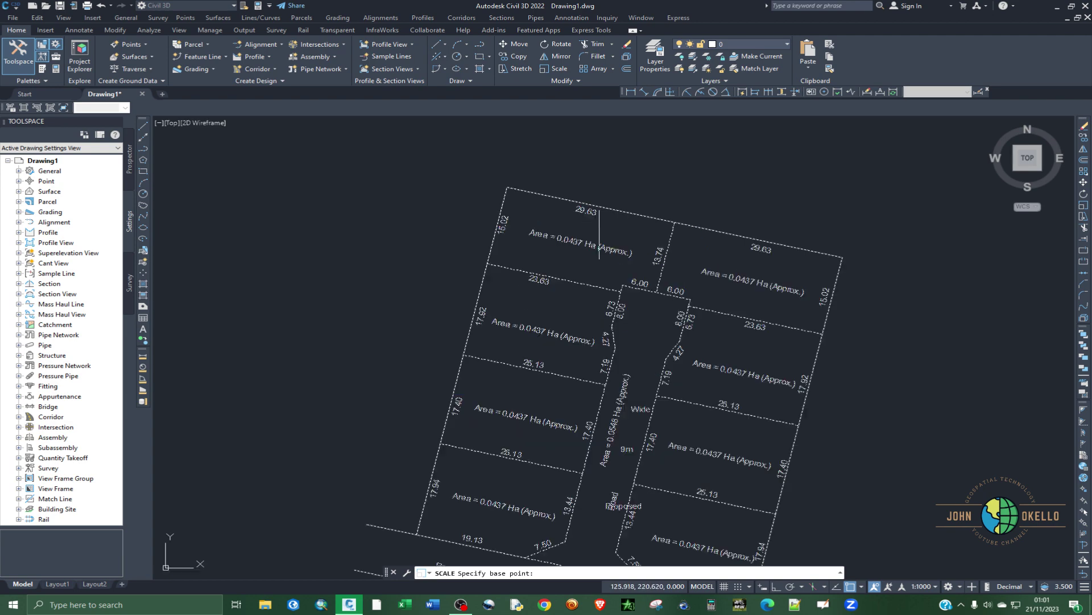
scroll(585, 194, "up", 4)
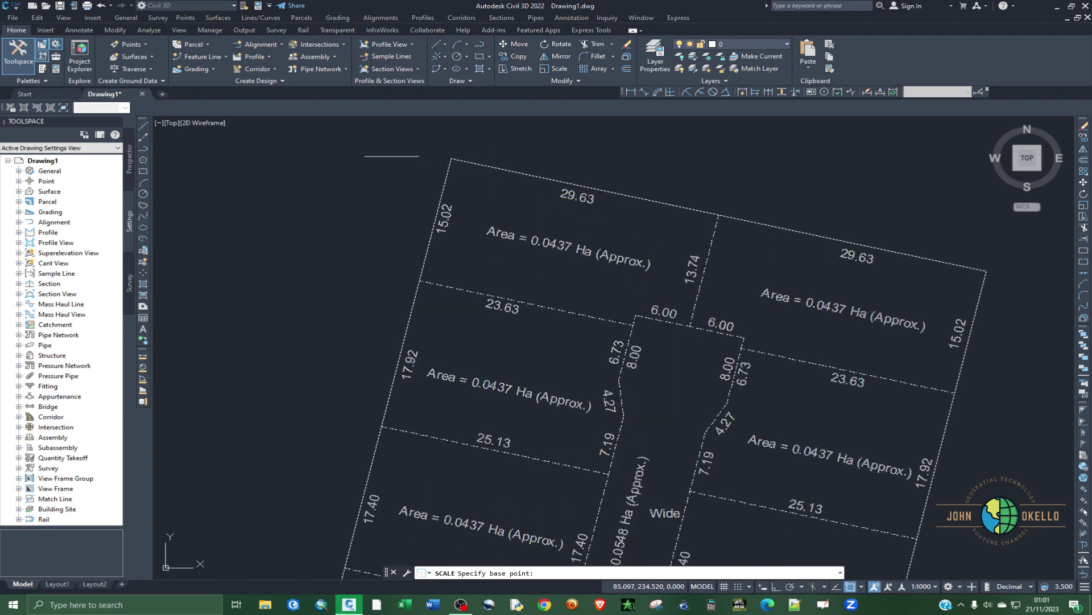
Step: Scale the linework by reference from the top-left corner so the left edge measures 15.02
left_click(451, 158)
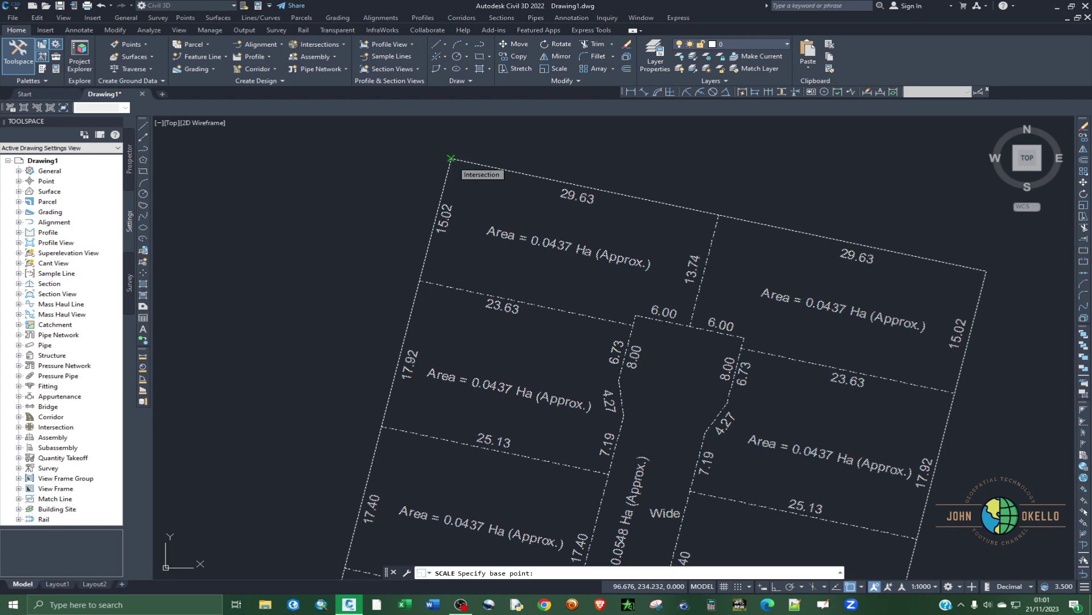
left_click(451, 158)
left_click(451, 158)
key("Escape")
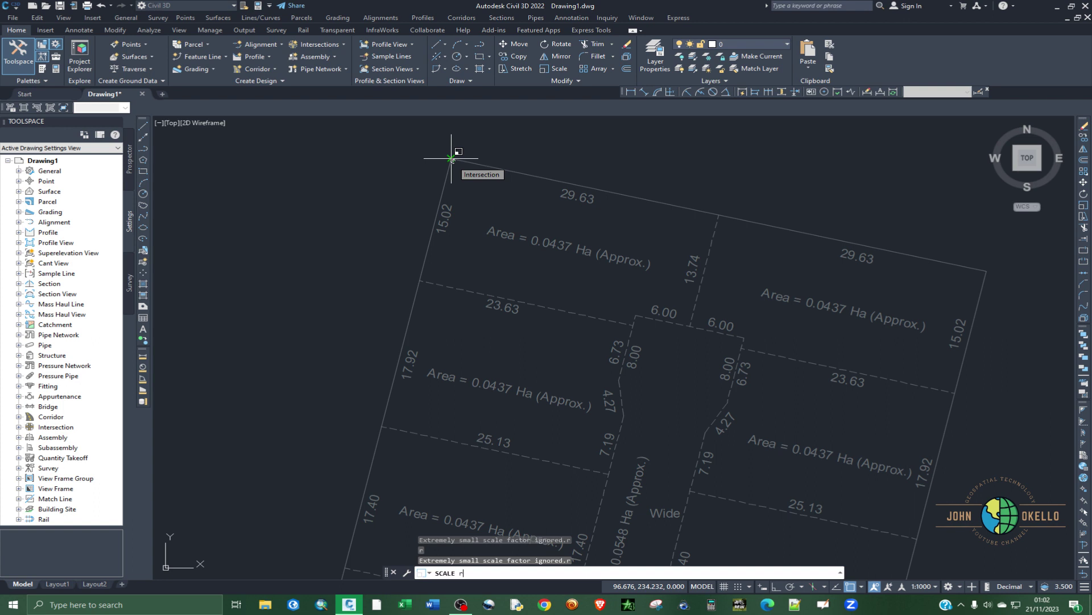
key("Return")
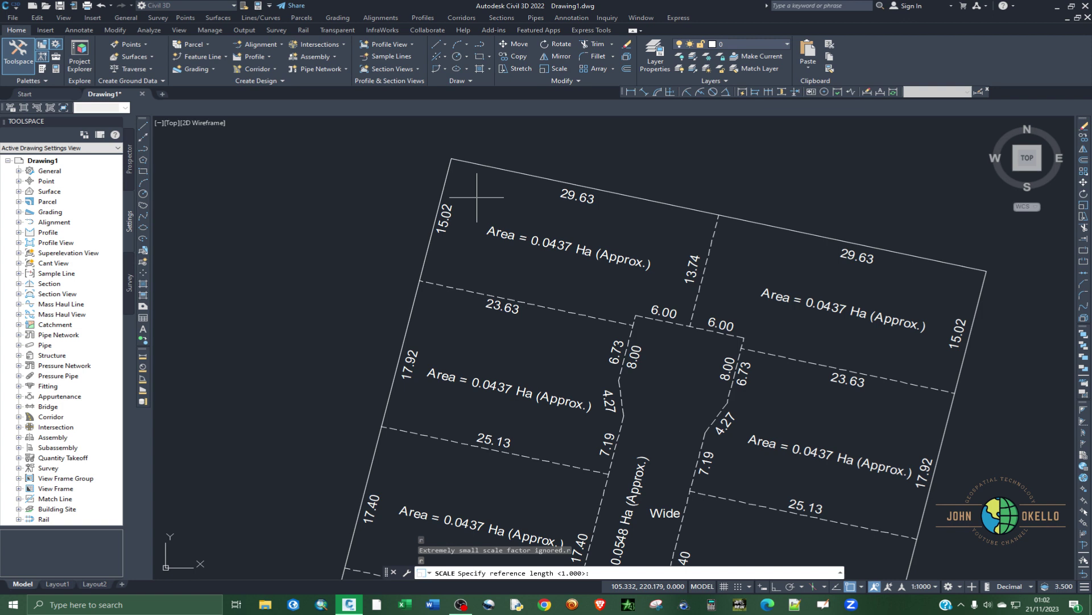
left_click(451, 158)
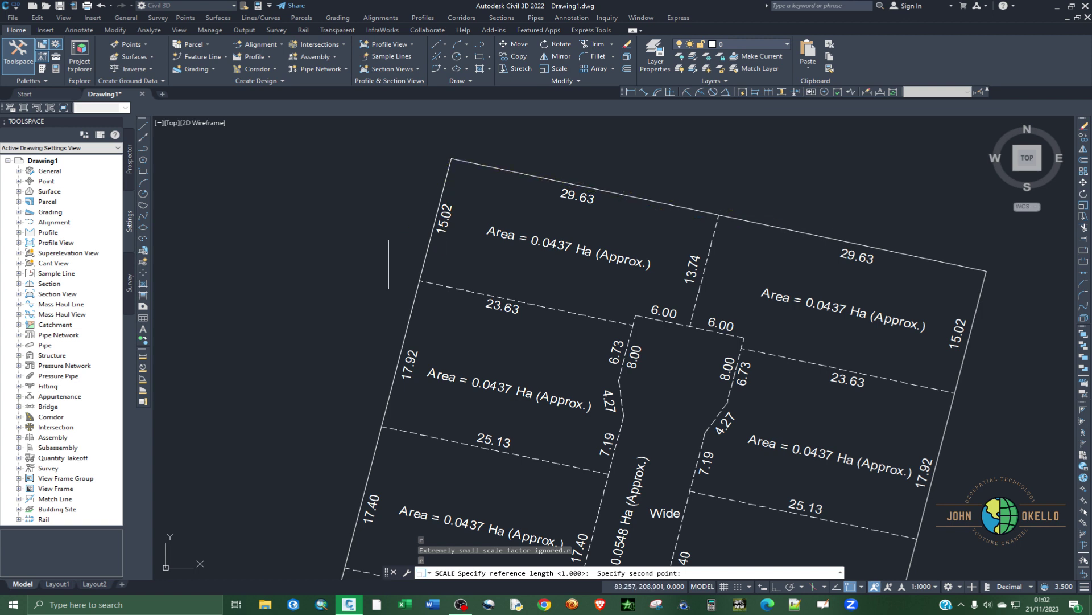
left_click(420, 280)
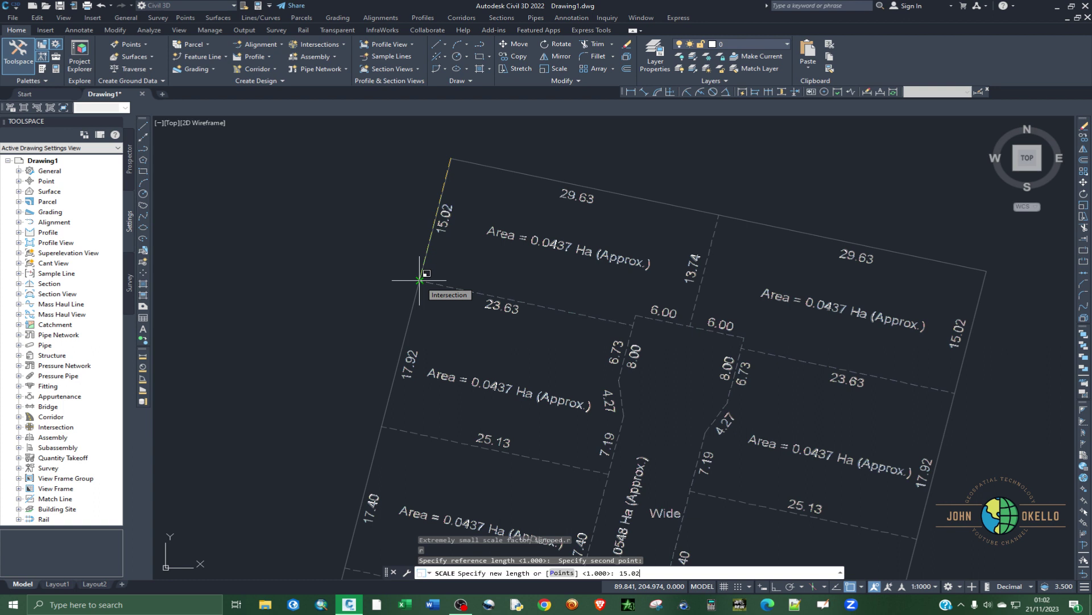
key("Return")
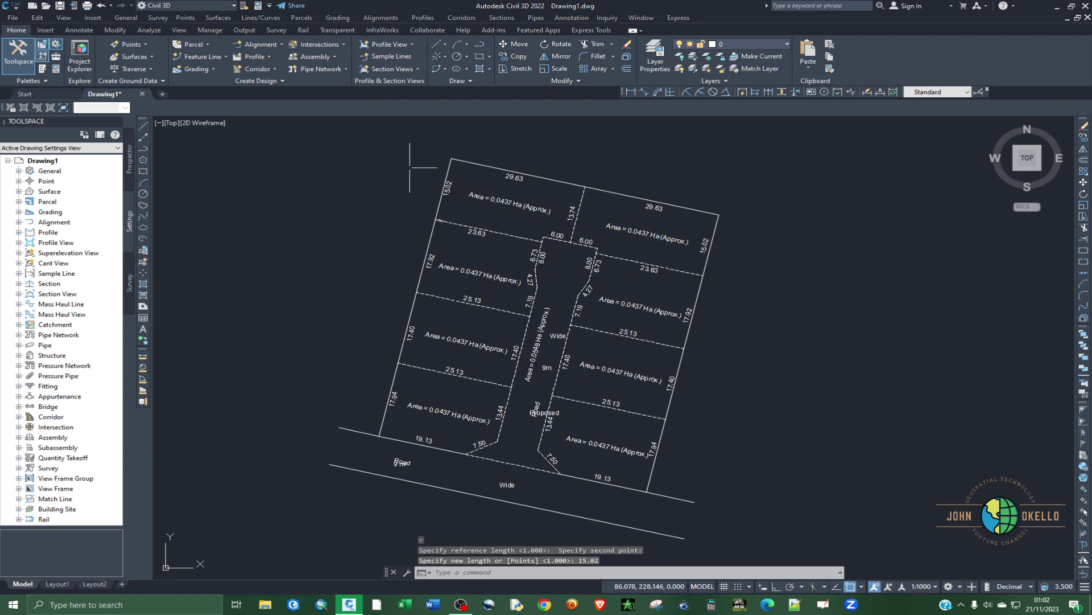
Step: Measure the left boundary edge with MEASUREGEOM Distance, confirming 15.020
scroll(413, 168, "up", 4)
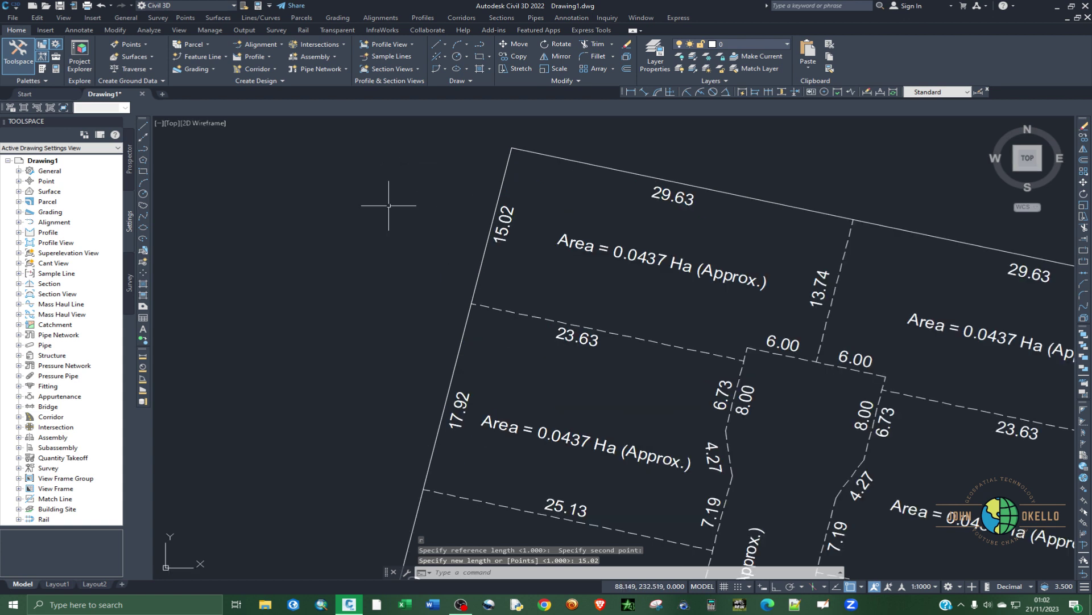
left_click(144, 356)
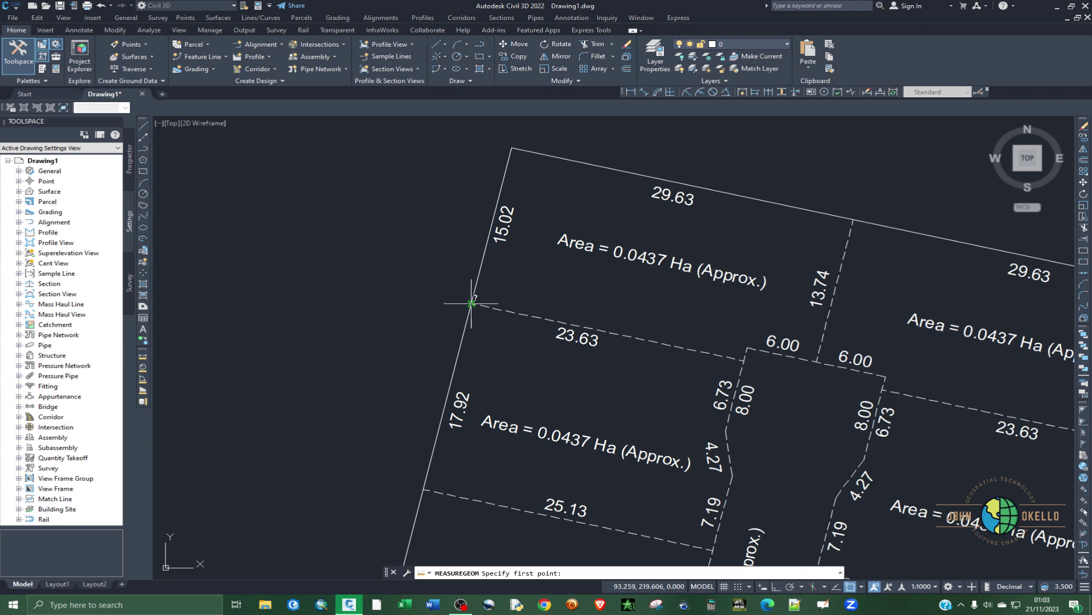
left_click(472, 303)
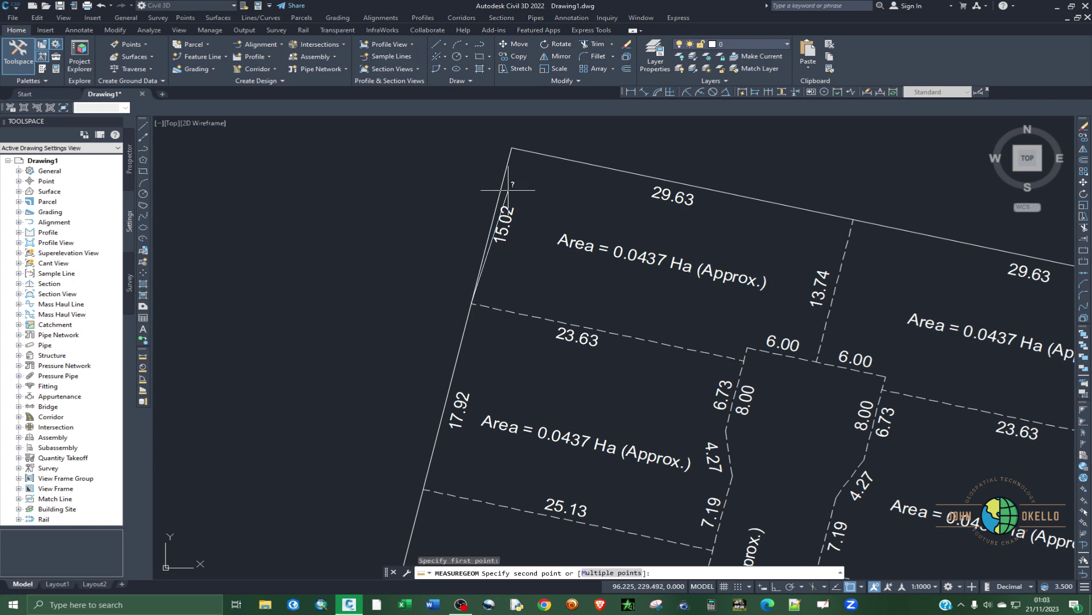
left_click(512, 147)
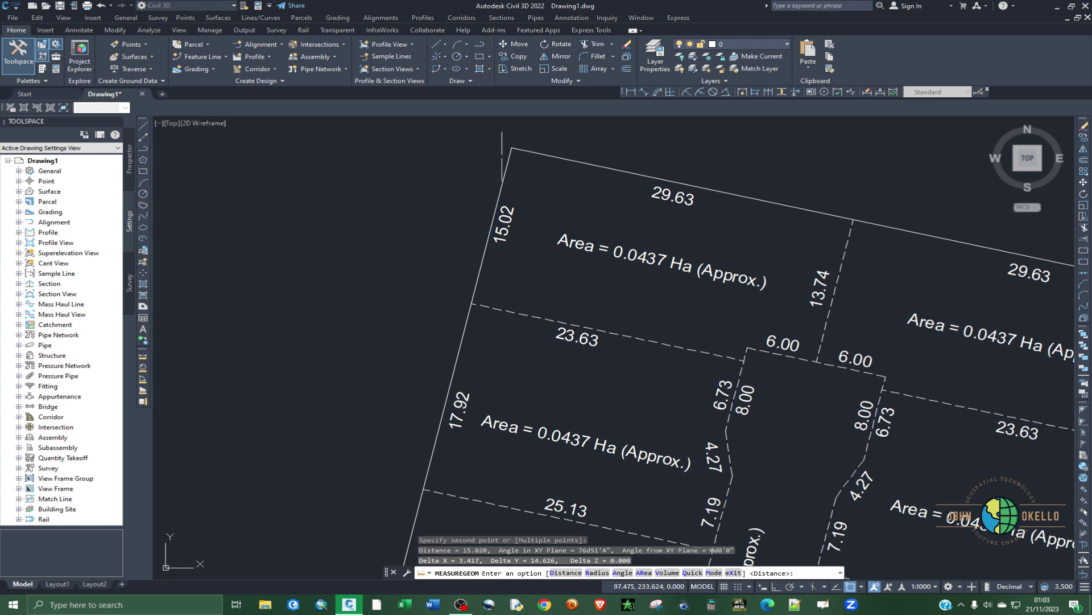
key("Escape")
Step: Measure the top boundary from top-left to top-right corner, reading 59.265
key("Return")
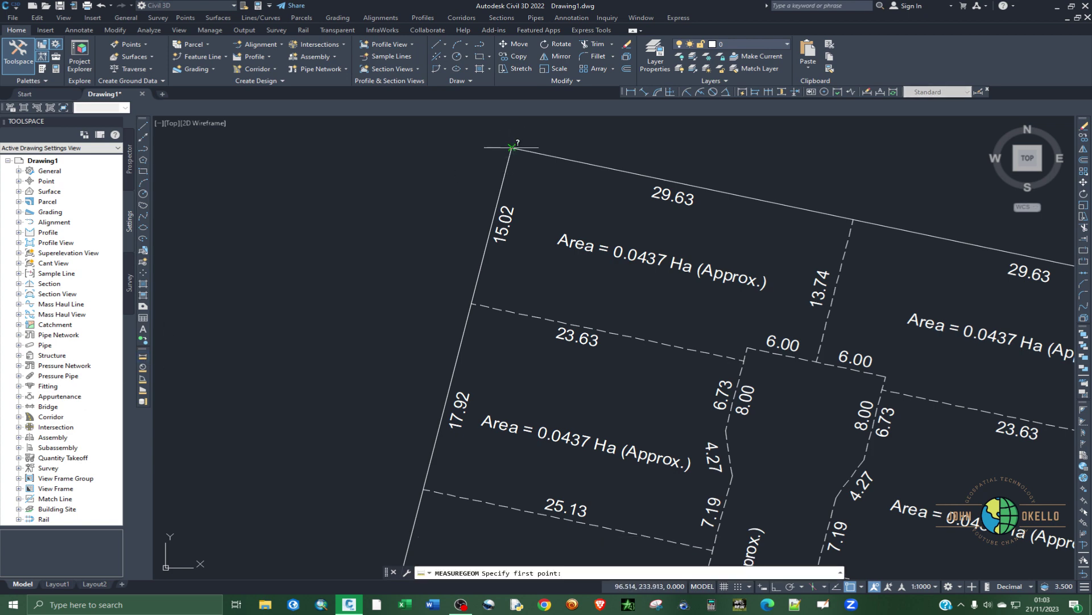
left_click(511, 147)
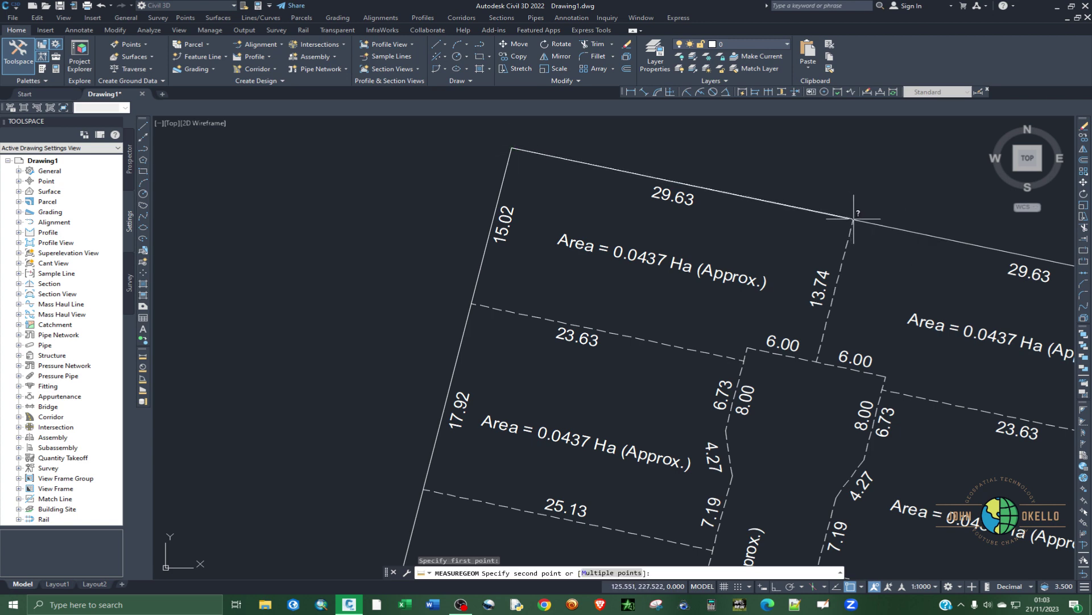
scroll(555, 299, "down", 4)
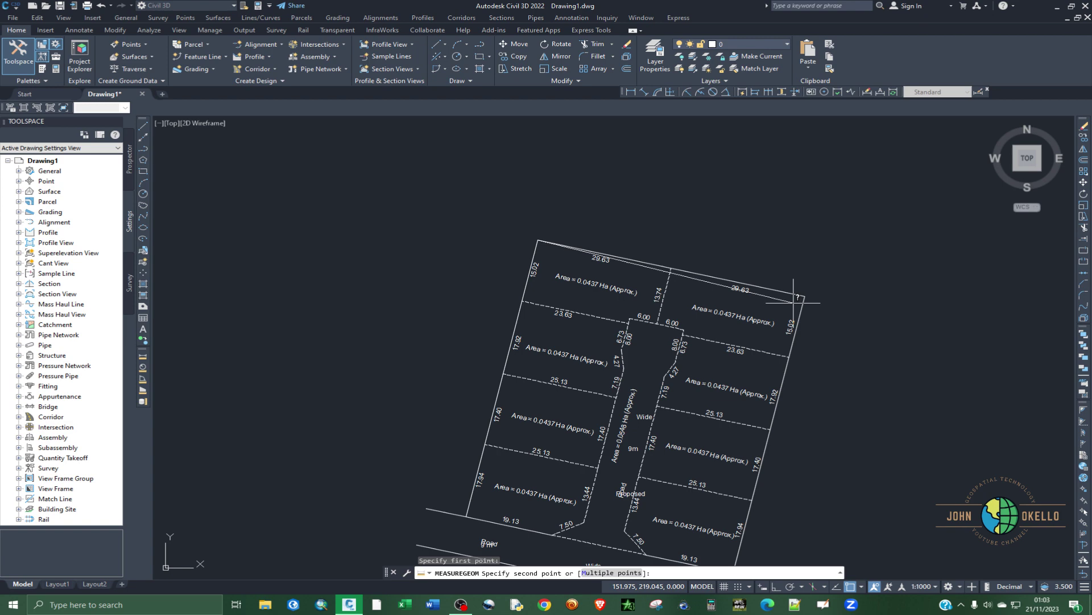
scroll(794, 297, "up", 4)
left_click(822, 283)
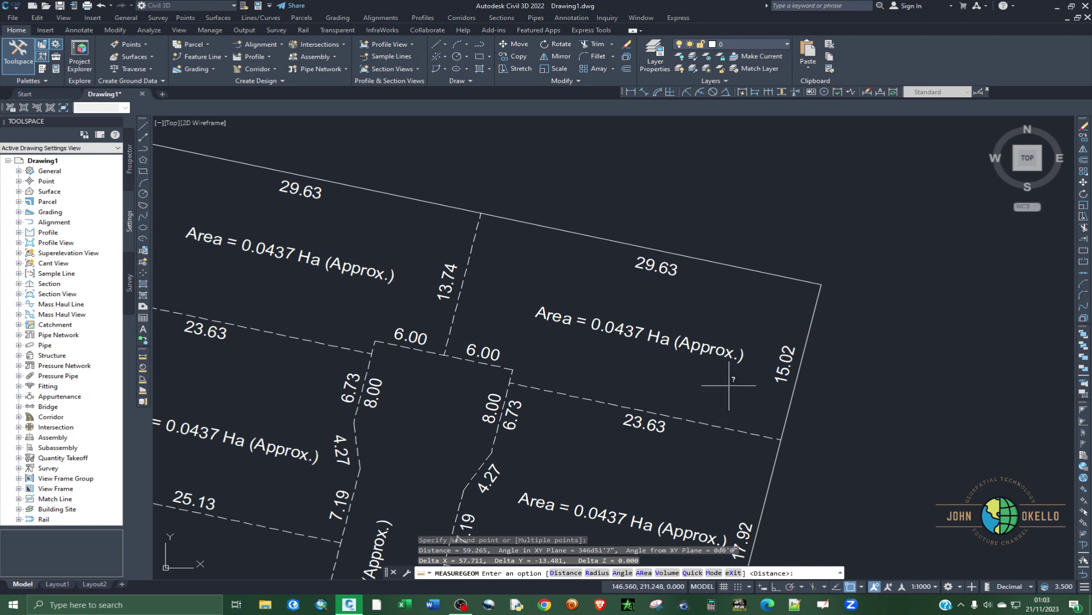
Step: Cancel MEASUREGEOM and zoom out to see the whole scaled layout
key("Escape")
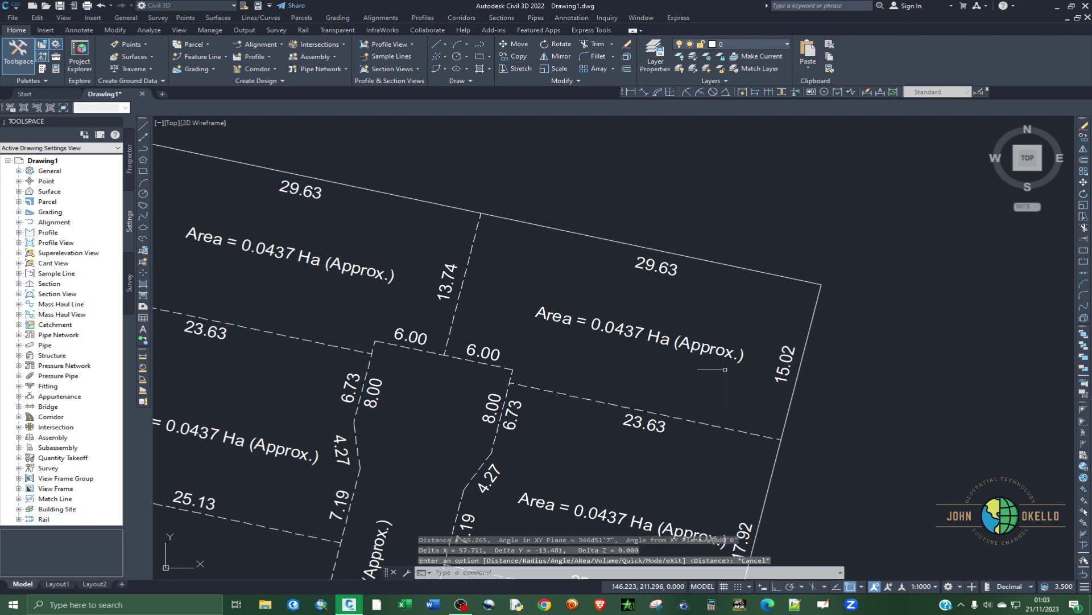
scroll(780, 263, "down", 4)
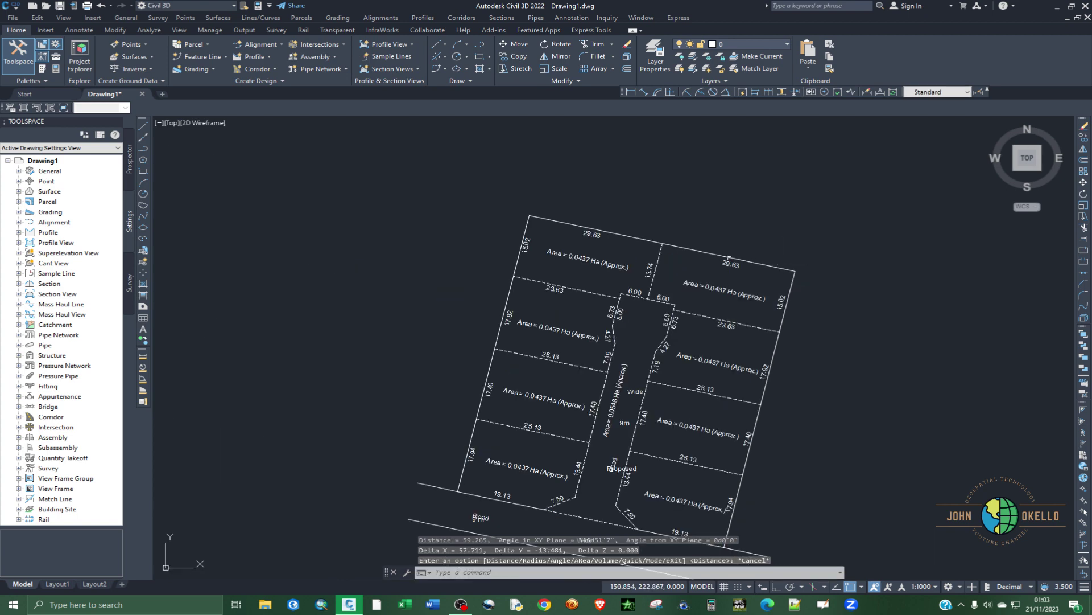